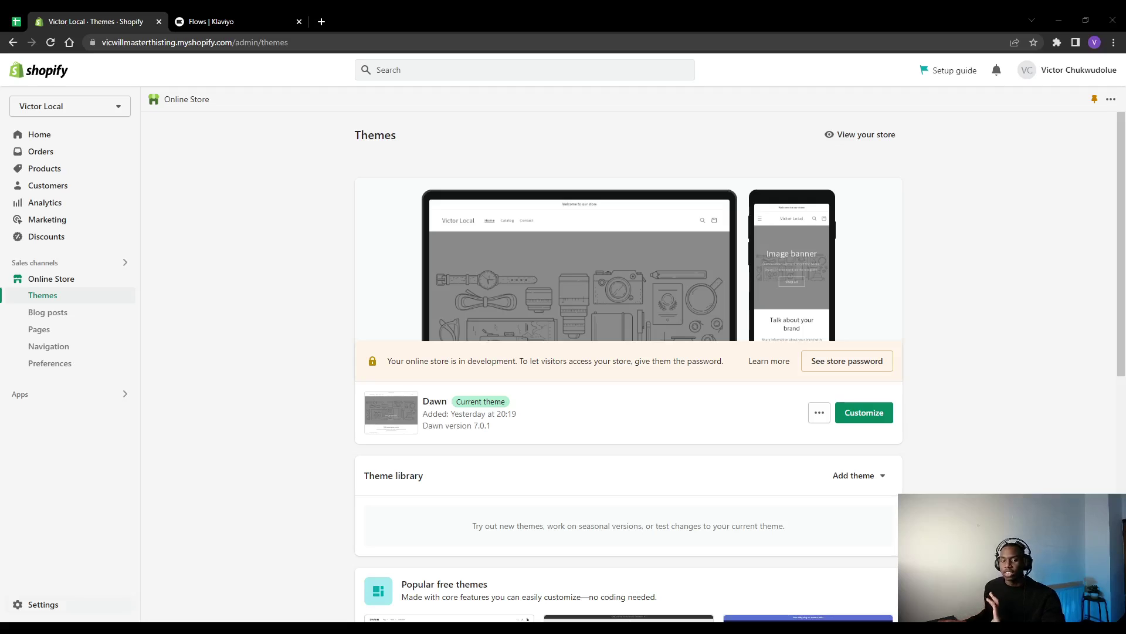
Step: Go to Settings > Notifications and scroll to the Orders email list
{"action": "left_click", "coordinate": [35, 604]}
{"action": "scroll", "coordinate": [335, 491], "scroll_direction": "down", "scroll_amount": 3}
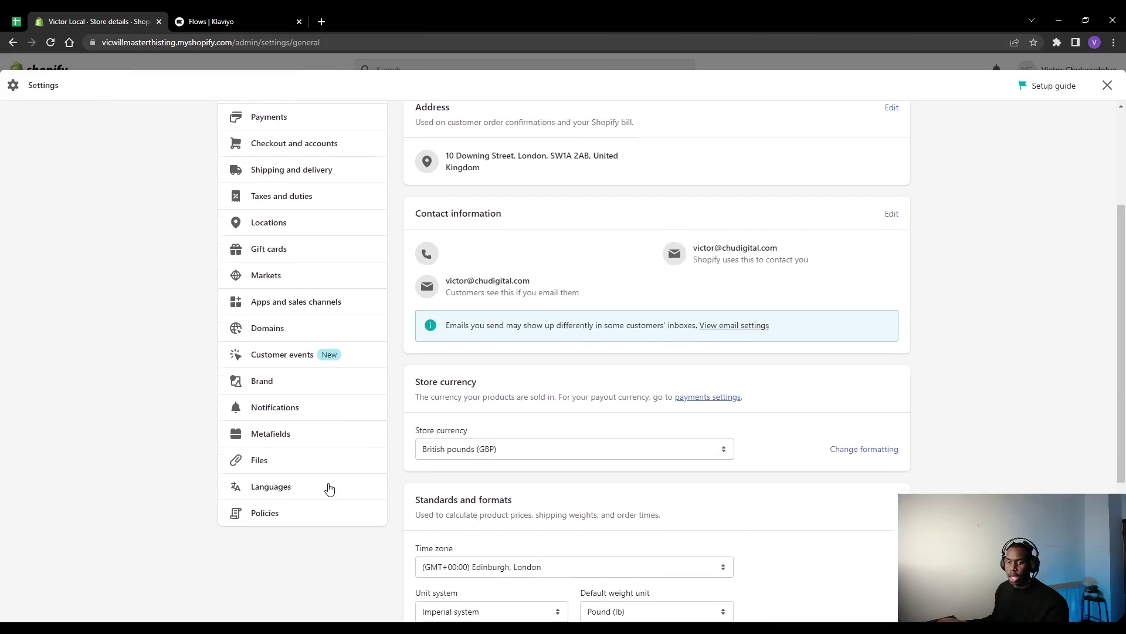
{"action": "left_click", "coordinate": [311, 408]}
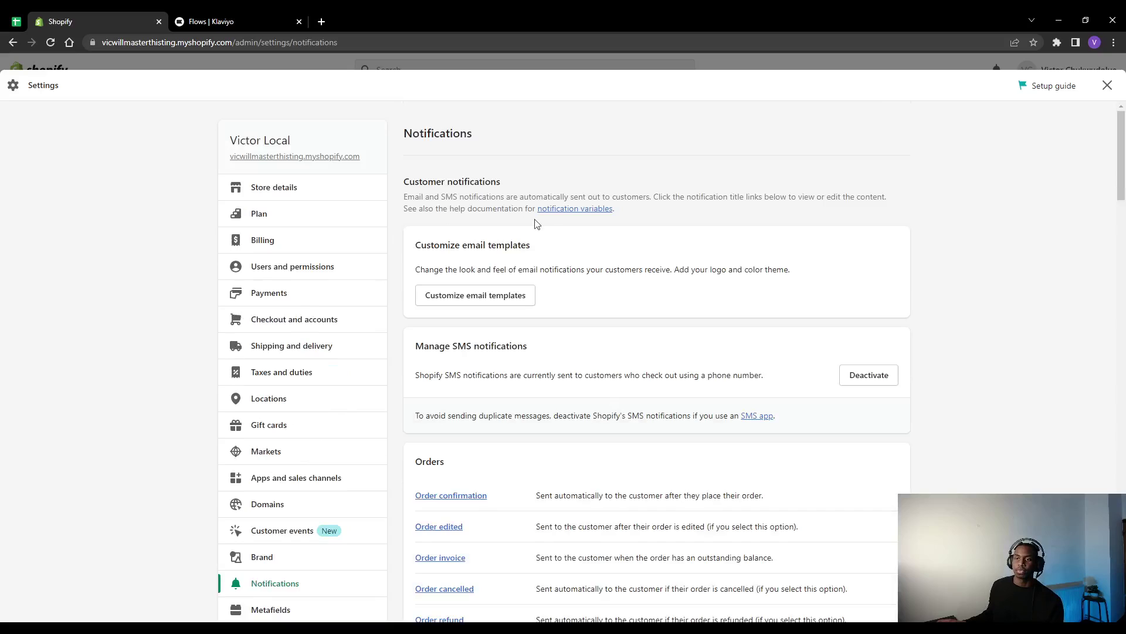
{"action": "scroll", "coordinate": [535, 224], "scroll_direction": "down", "scroll_amount": 2}
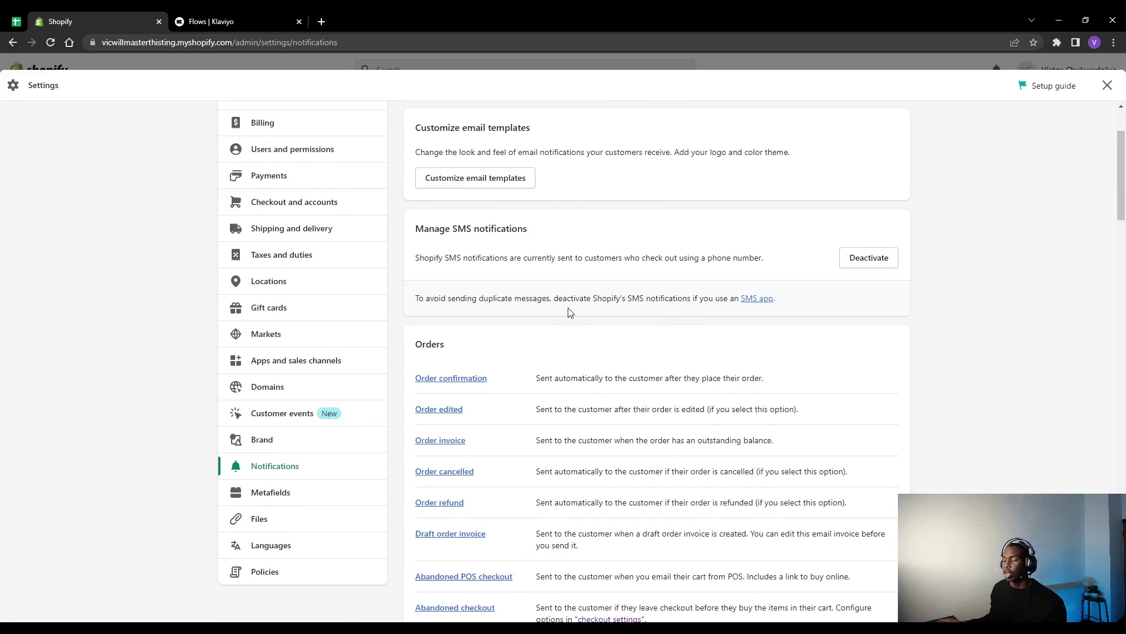
{"action": "scroll", "coordinate": [572, 306], "scroll_direction": "down", "scroll_amount": 3}
{"action": "scroll", "coordinate": [506, 287], "scroll_direction": "up", "scroll_amount": 2}
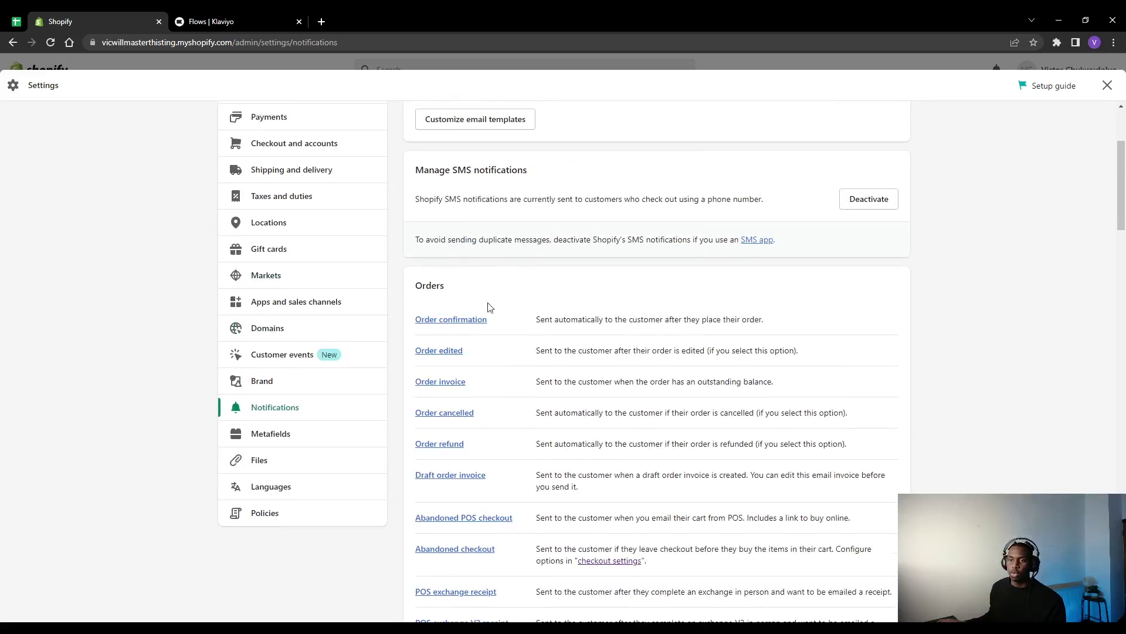
Step: Open the Order confirmation template and scroll through its preview's order summary and totals
{"action": "left_click", "coordinate": [474, 322]}
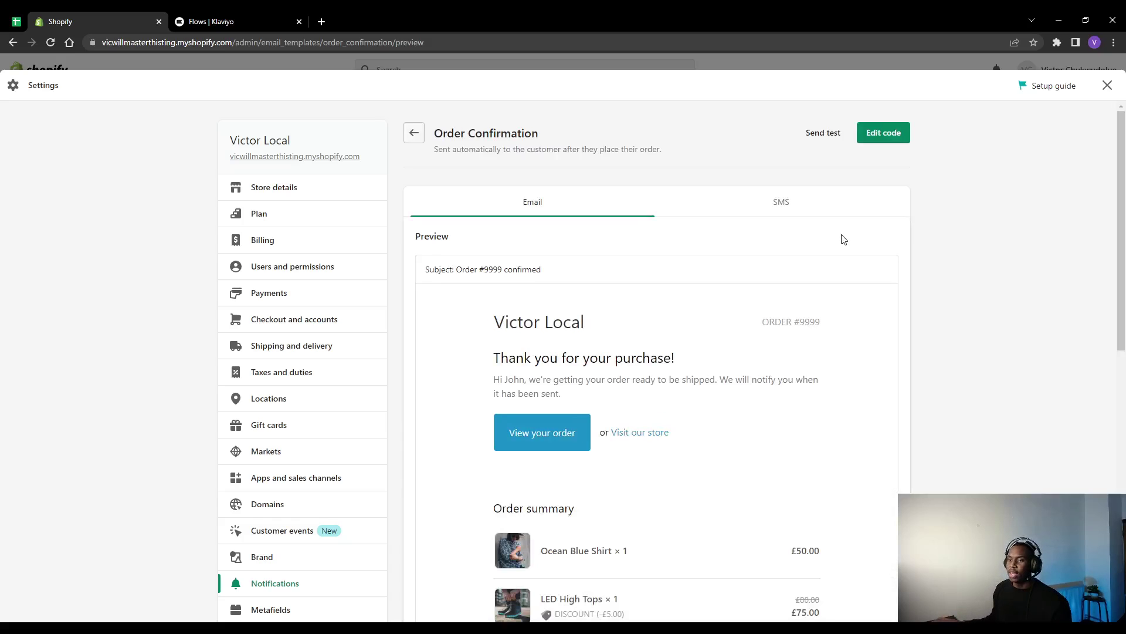
{"action": "scroll", "coordinate": [933, 230], "scroll_direction": "down", "scroll_amount": 3}
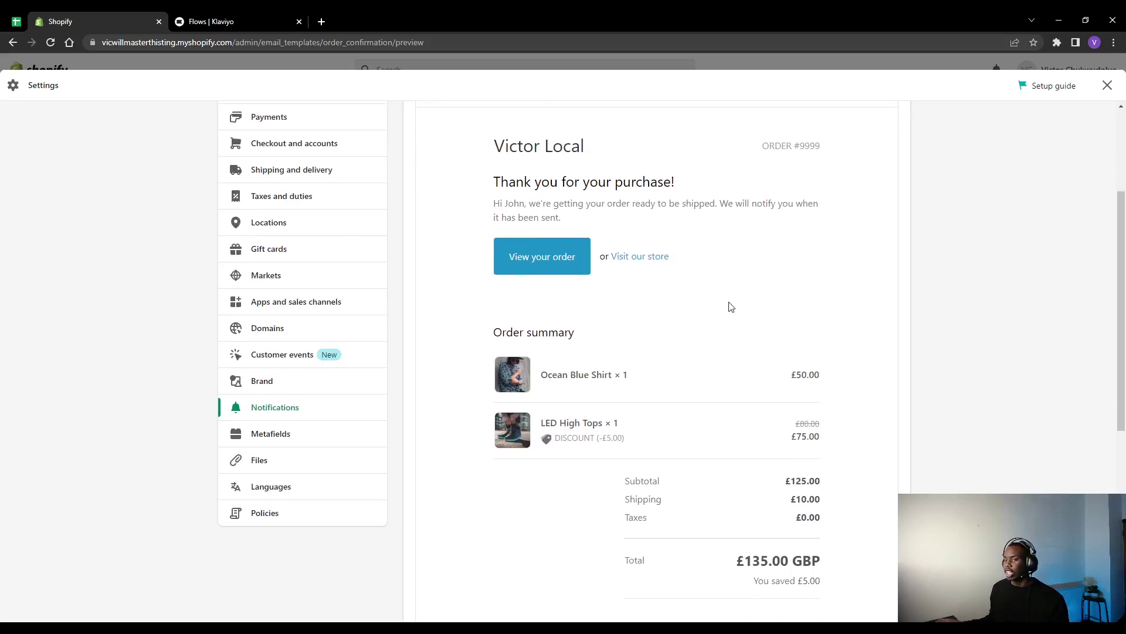
{"action": "scroll", "coordinate": [731, 307], "scroll_direction": "down", "scroll_amount": 6}
{"action": "scroll", "coordinate": [745, 293], "scroll_direction": "up", "scroll_amount": 4}
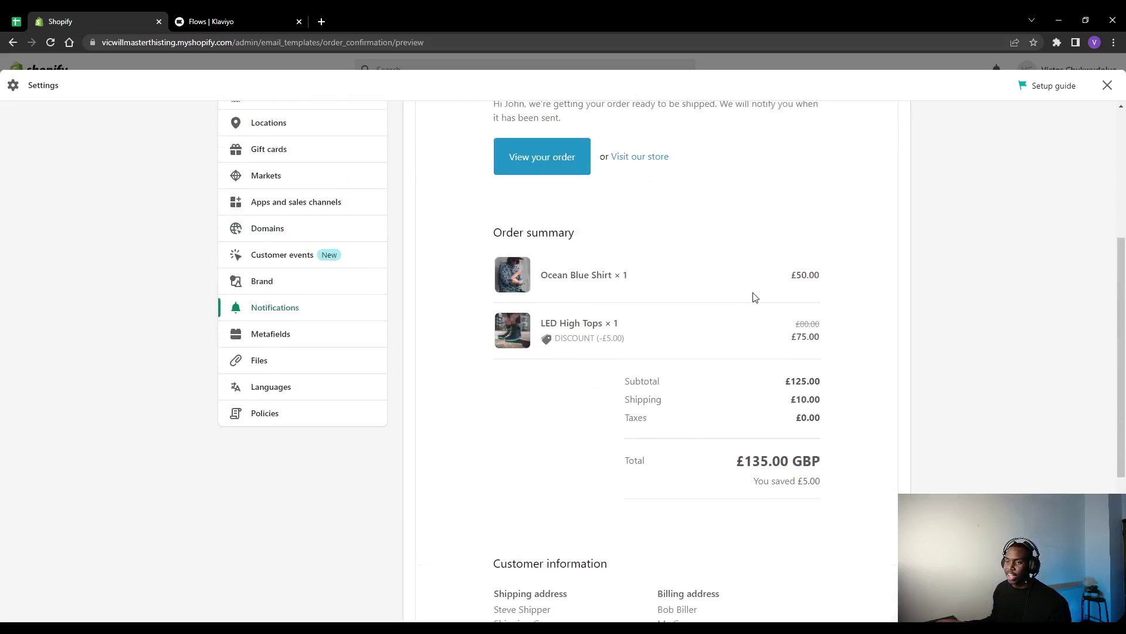
{"action": "scroll", "coordinate": [749, 295], "scroll_direction": "up", "scroll_amount": 5}
{"action": "scroll", "coordinate": [741, 296], "scroll_direction": "down", "scroll_amount": 3}
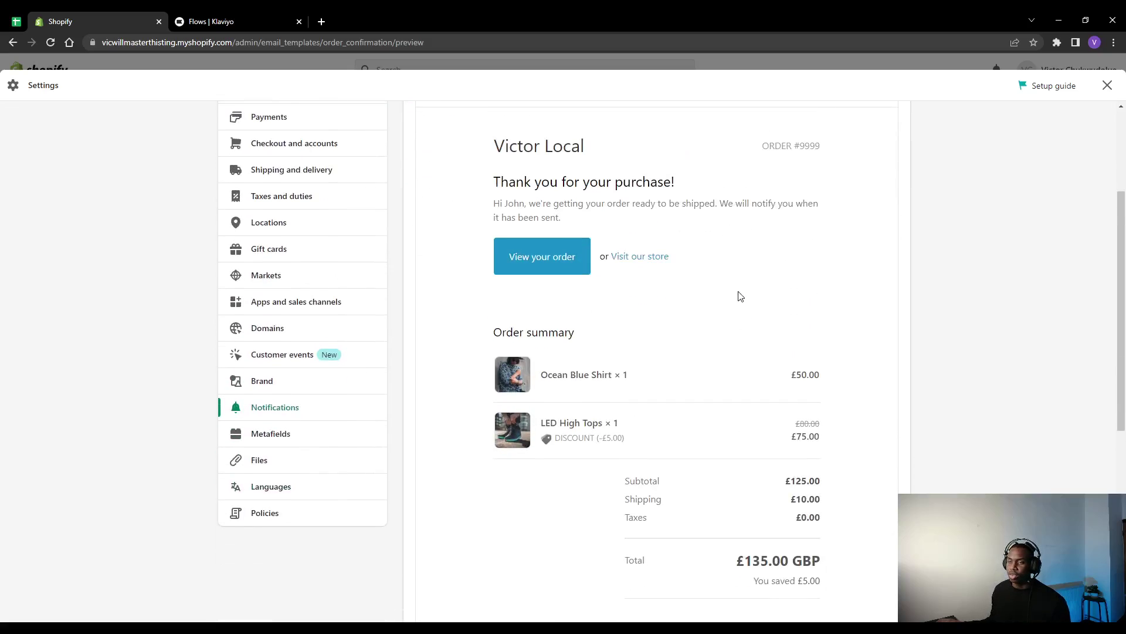
{"action": "scroll", "coordinate": [741, 296], "scroll_direction": "up", "scroll_amount": 3}
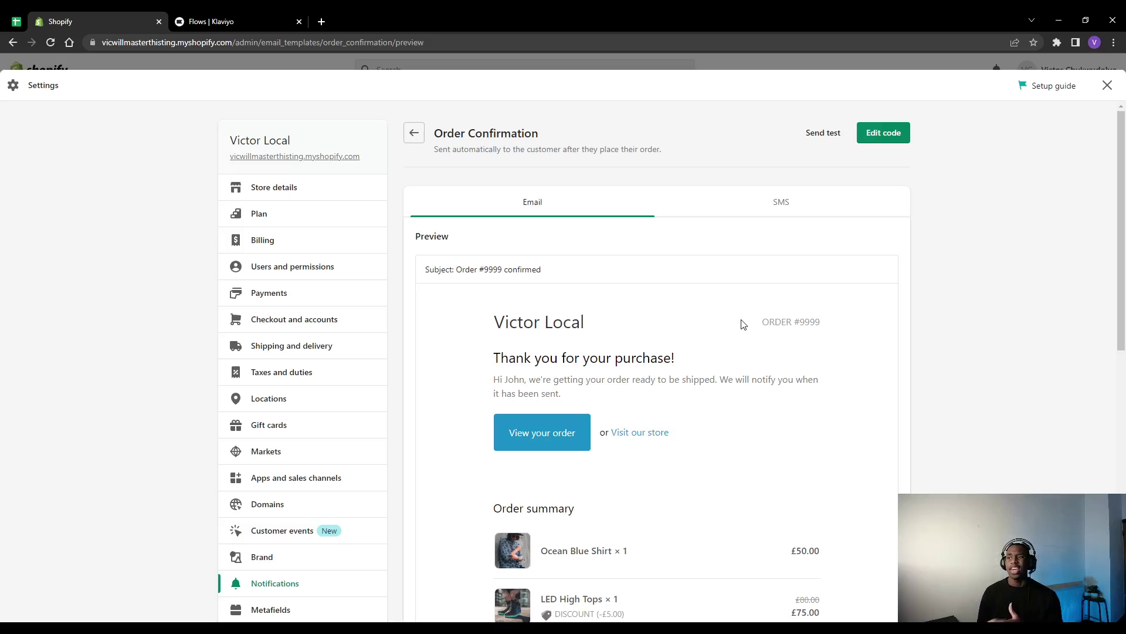
Step: Leave the Order Confirmation preview for the Notifications list, then scroll back to the top
{"action": "left_click", "coordinate": [414, 133]}
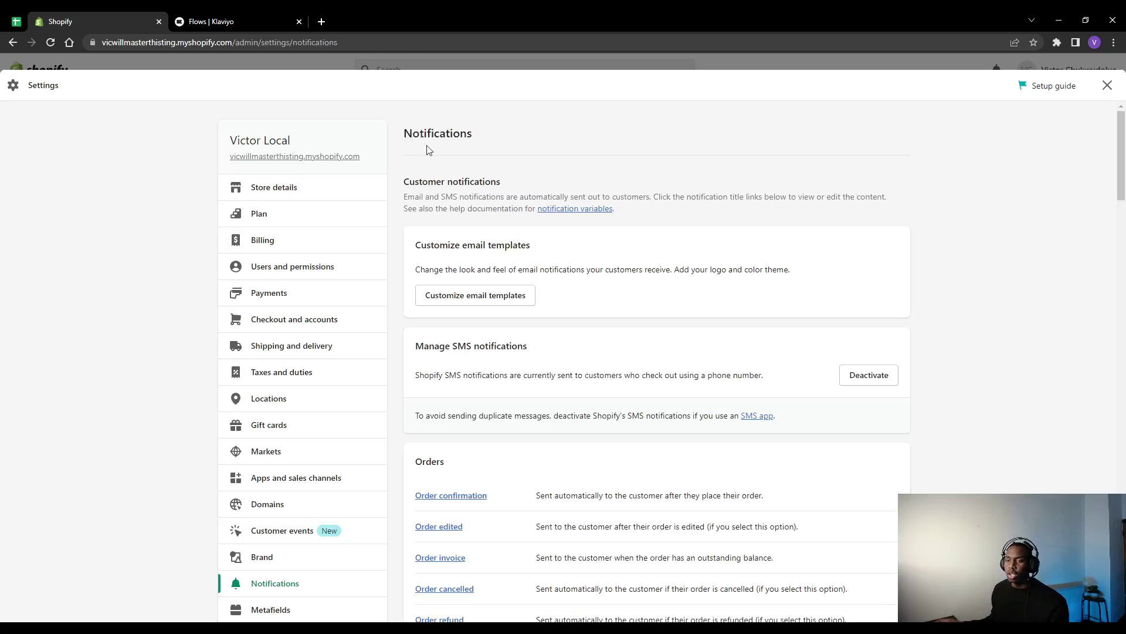
{"action": "scroll", "coordinate": [517, 330], "scroll_direction": "down", "scroll_amount": 13}
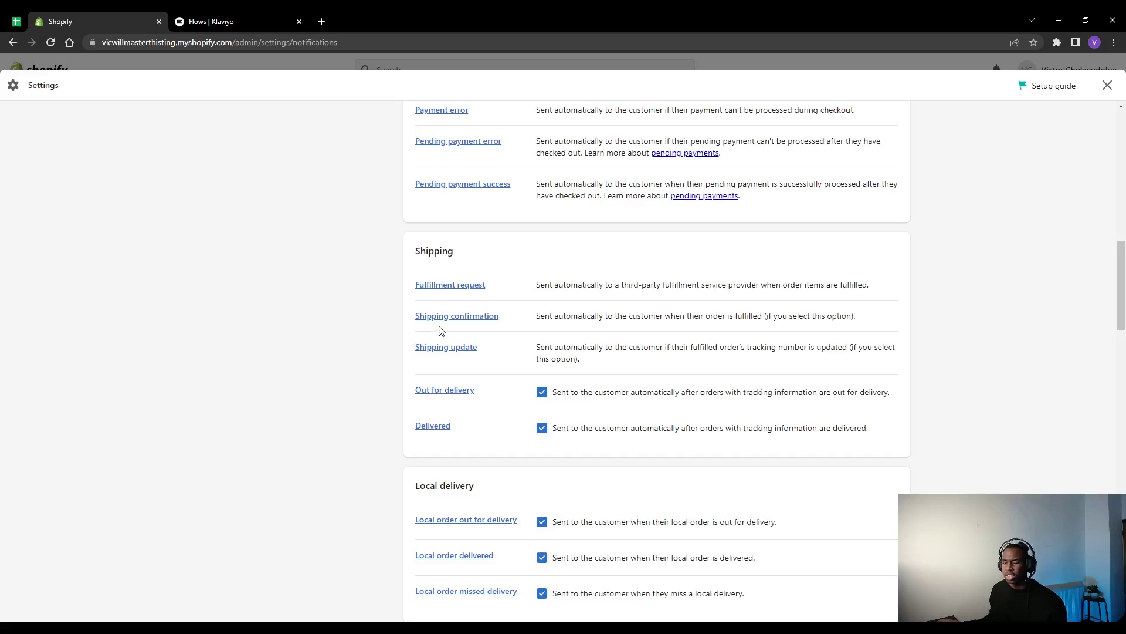
{"action": "scroll", "coordinate": [441, 331], "scroll_direction": "up", "scroll_amount": 4}
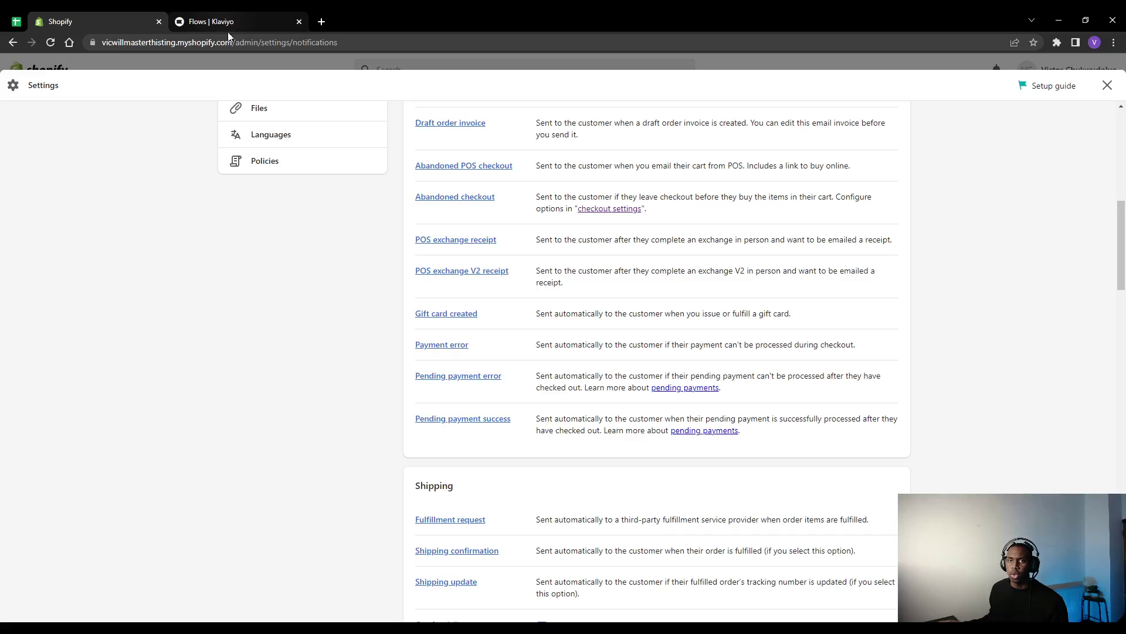
{"action": "scroll", "coordinate": [382, 397], "scroll_direction": "up", "scroll_amount": 10}
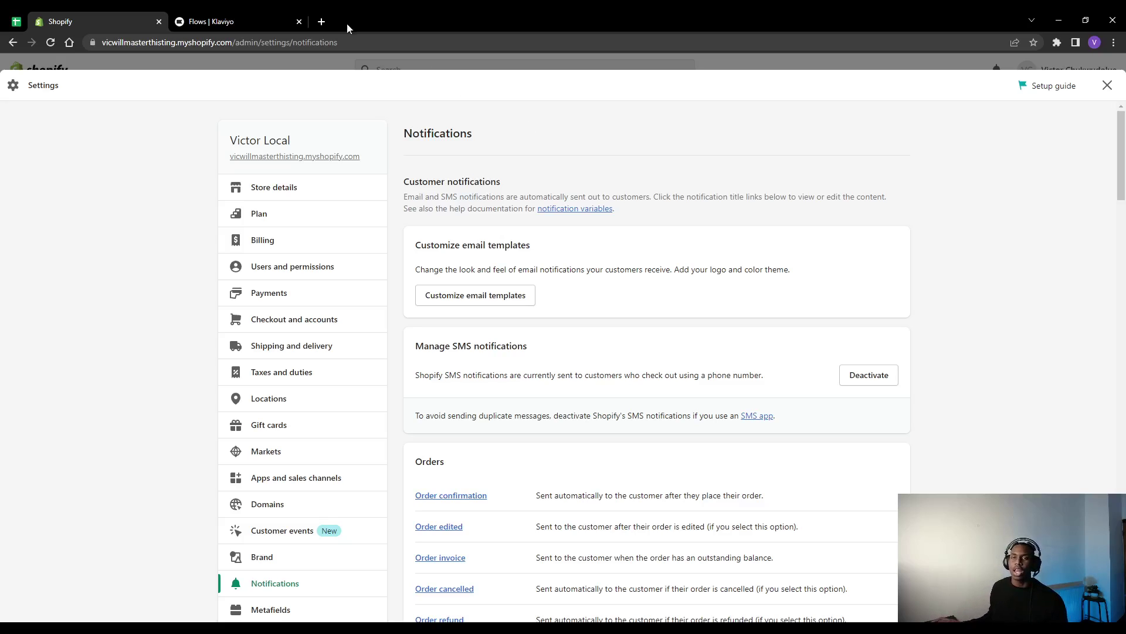
Step: In Klaviyo's Email Templates > Create, preview the Shopify Order Confirmation notification template
{"action": "left_click", "coordinate": [214, 22]}
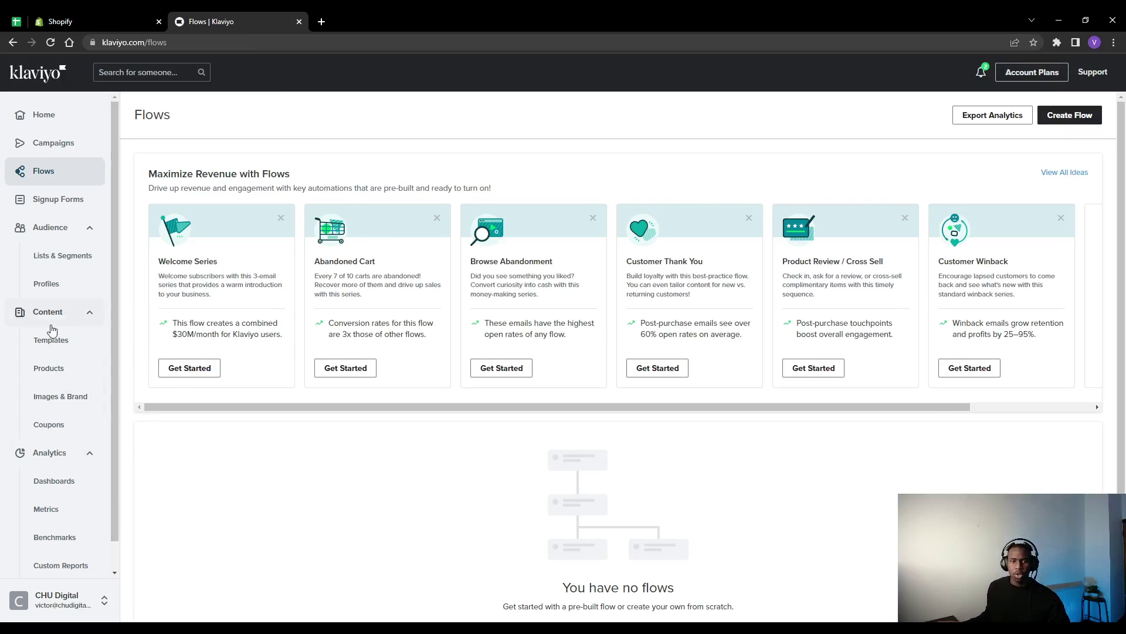
{"action": "left_click", "coordinate": [72, 341]}
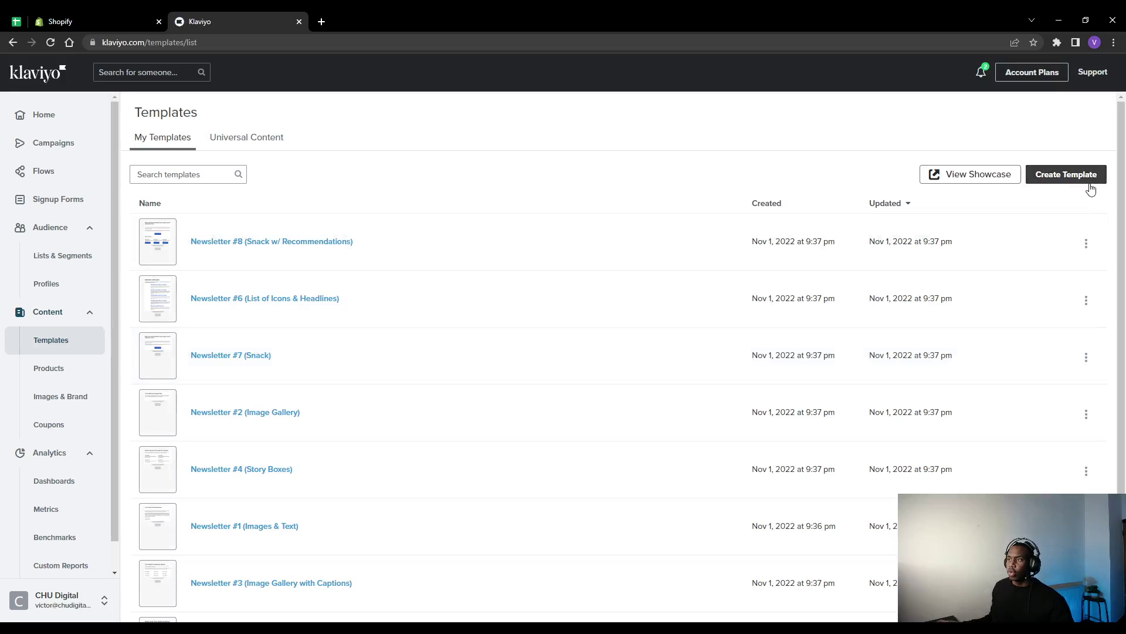
{"action": "left_click", "coordinate": [1085, 183]}
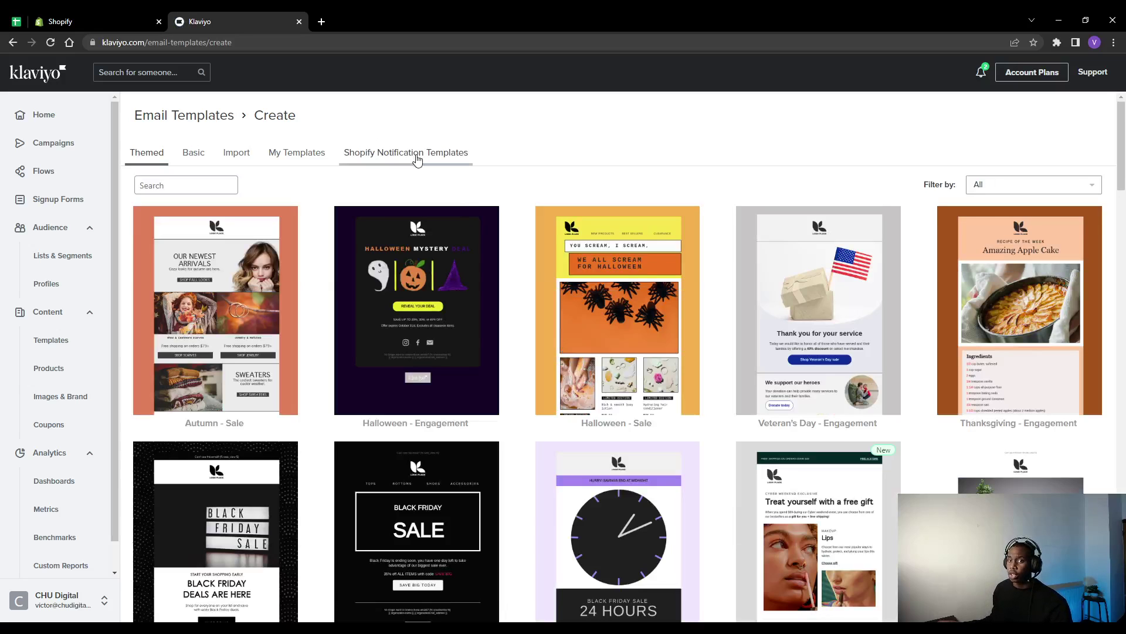
{"action": "left_click", "coordinate": [418, 157]}
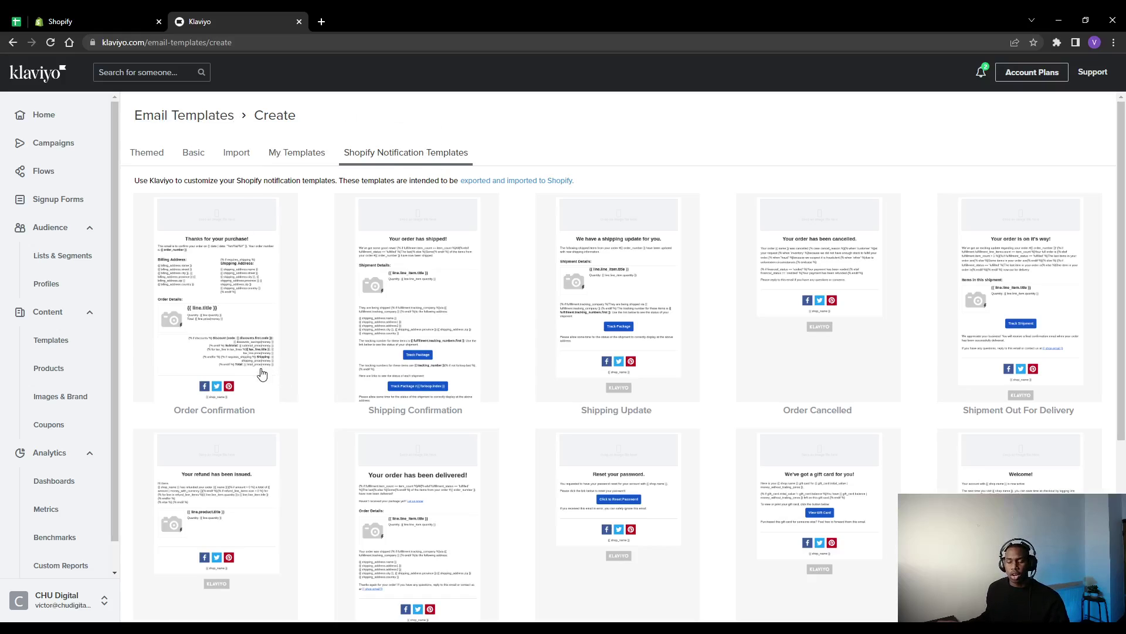
{"action": "left_click", "coordinate": [262, 338]}
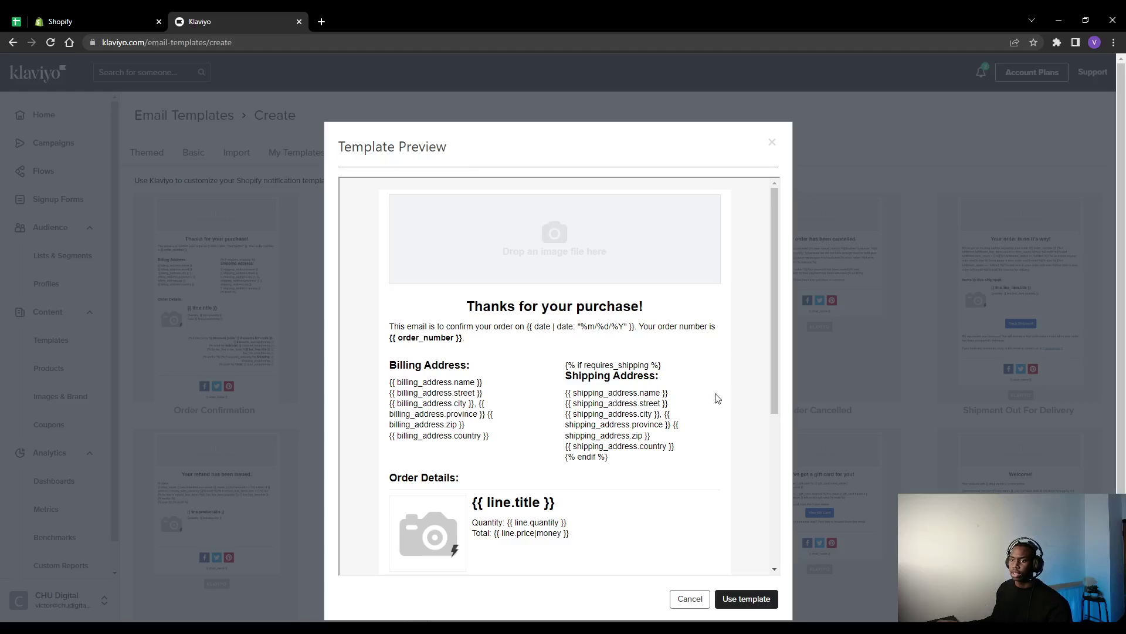
{"action": "scroll", "coordinate": [457, 253], "scroll_direction": "down", "scroll_amount": 5}
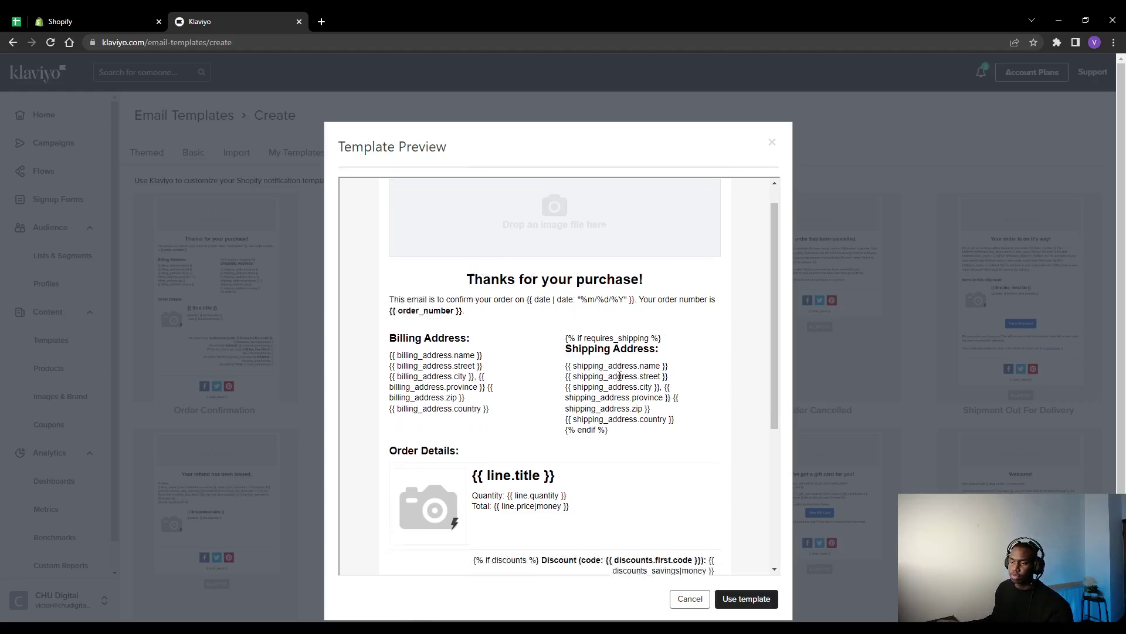
Step: Create '2022-11-02 6:00 Order Confirmation' from the design and review its header image and blocks
{"action": "left_click", "coordinate": [722, 601]}
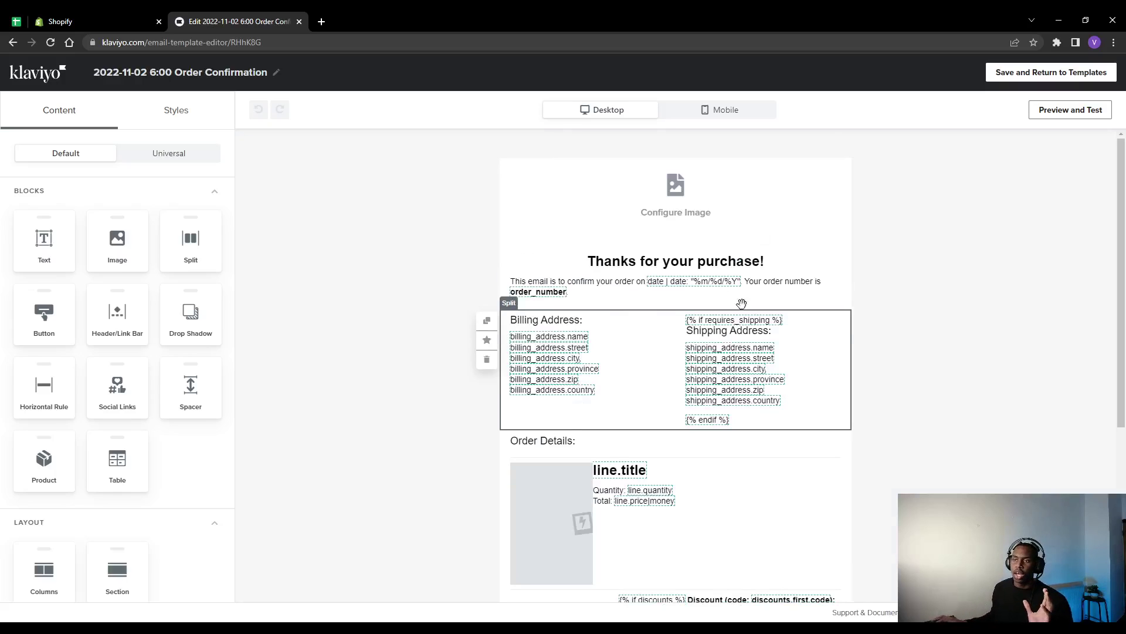
{"action": "left_click", "coordinate": [626, 220]}
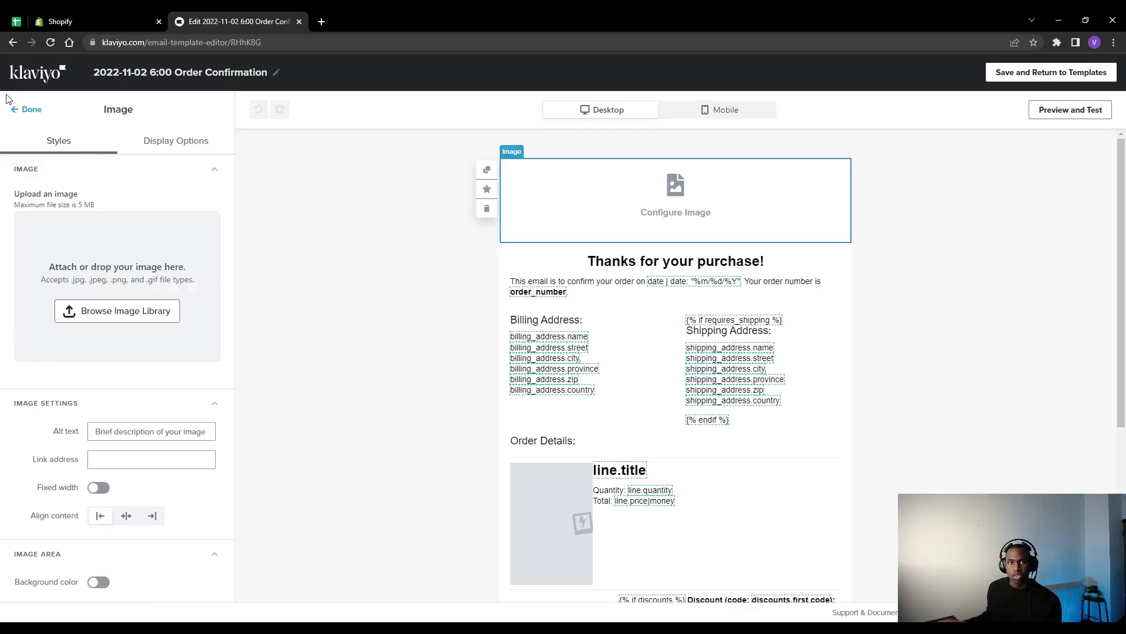
{"action": "left_click", "coordinate": [27, 109]}
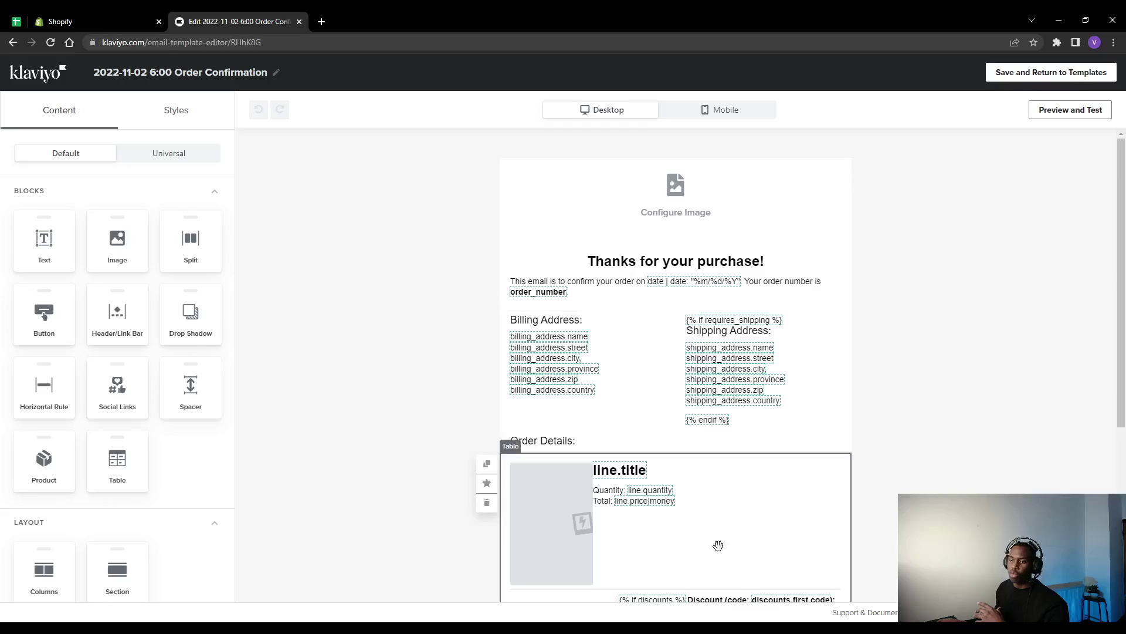
{"action": "scroll", "coordinate": [327, 420], "scroll_direction": "down", "scroll_amount": 3}
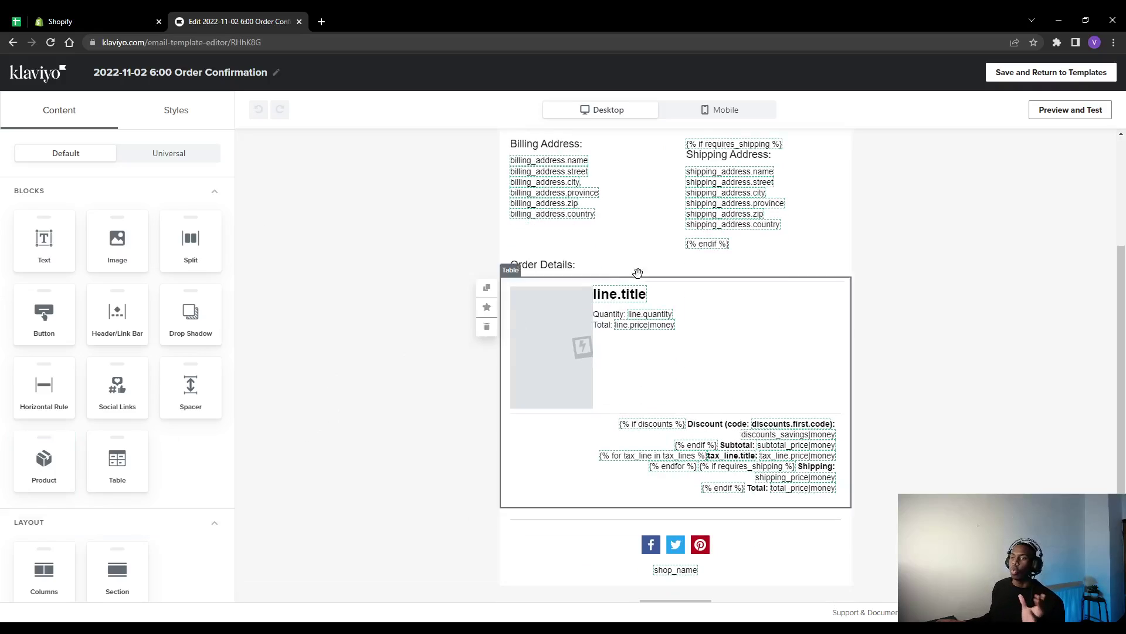
{"action": "scroll", "coordinate": [601, 241], "scroll_direction": "up", "scroll_amount": 3}
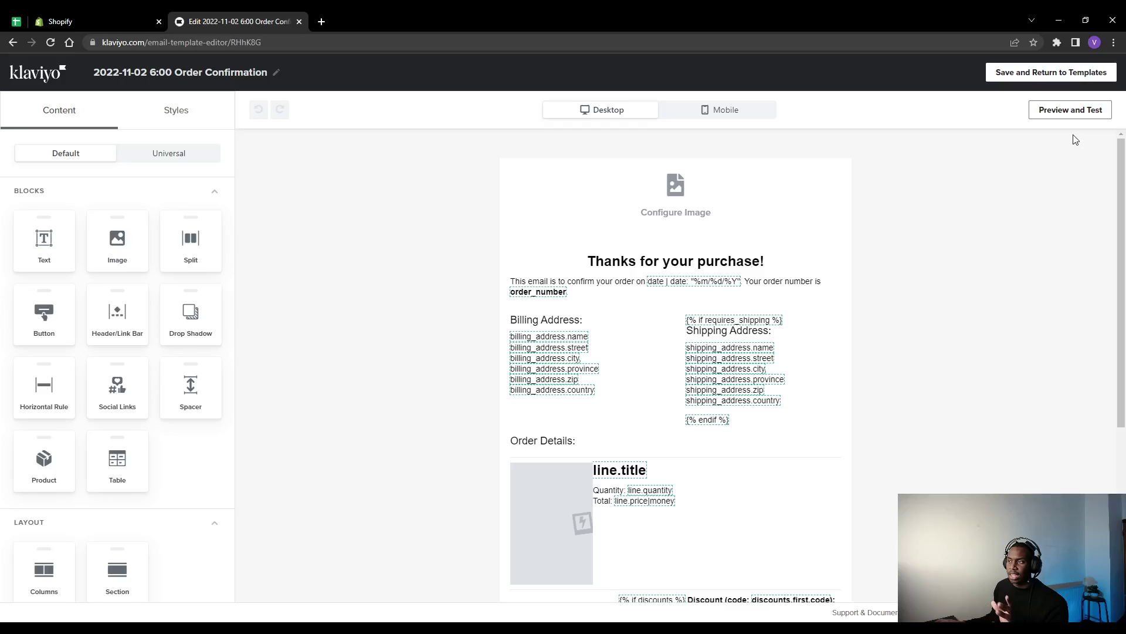
Step: Save the new template and export its HTML from the template's actions menu
{"action": "left_click", "coordinate": [1040, 77]}
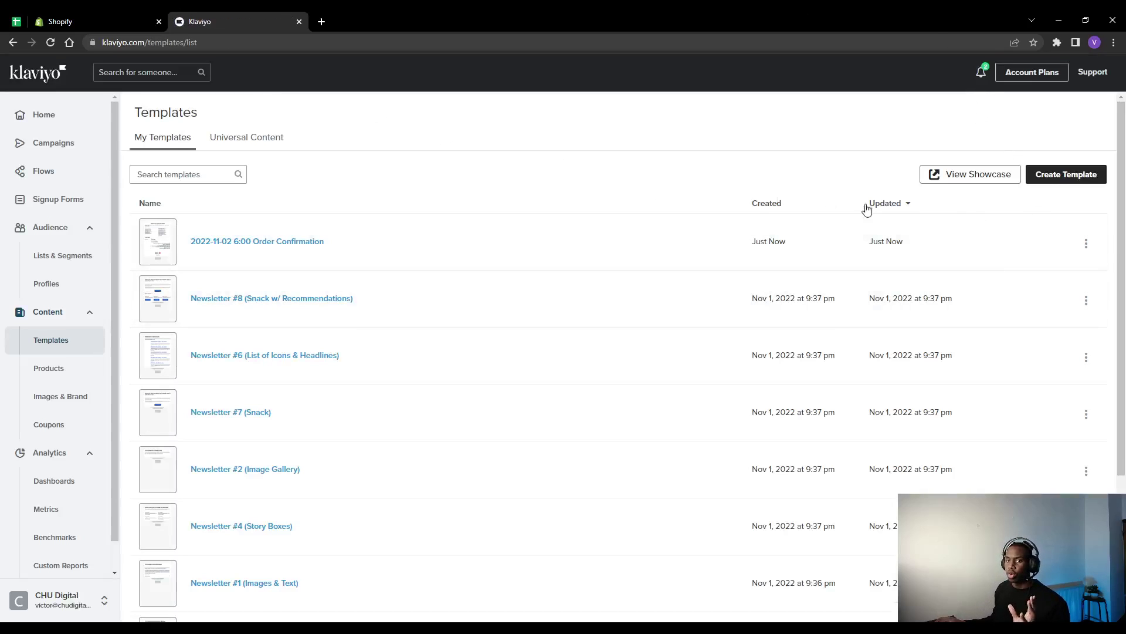
{"action": "left_click", "coordinate": [1086, 242]}
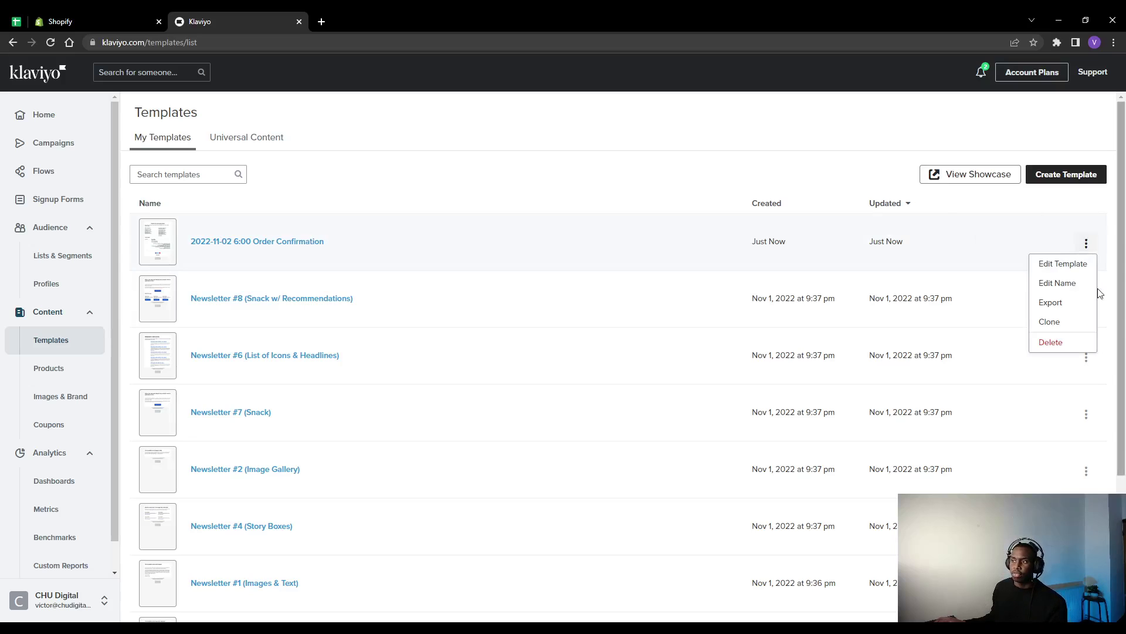
{"action": "left_click", "coordinate": [1068, 303]}
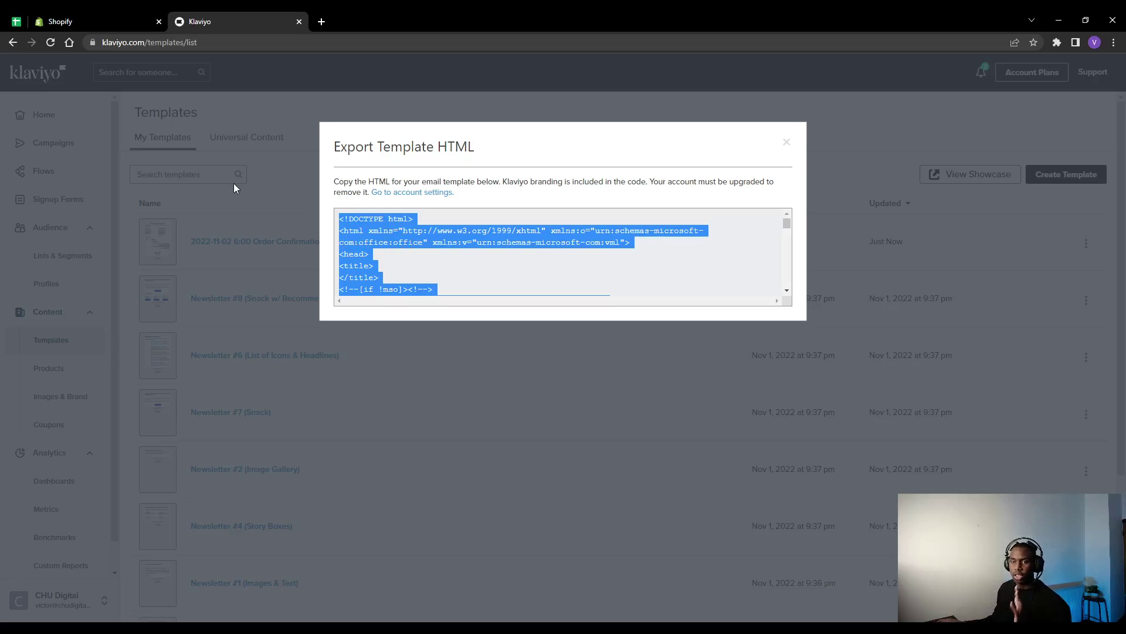
{"action": "left_click", "coordinate": [134, 18]}
Step: Swap the Order confirmation email body code for the pasted Klaviyo HTML (753 lines) and save
{"action": "scroll", "coordinate": [493, 276], "scroll_direction": "down", "scroll_amount": 4}
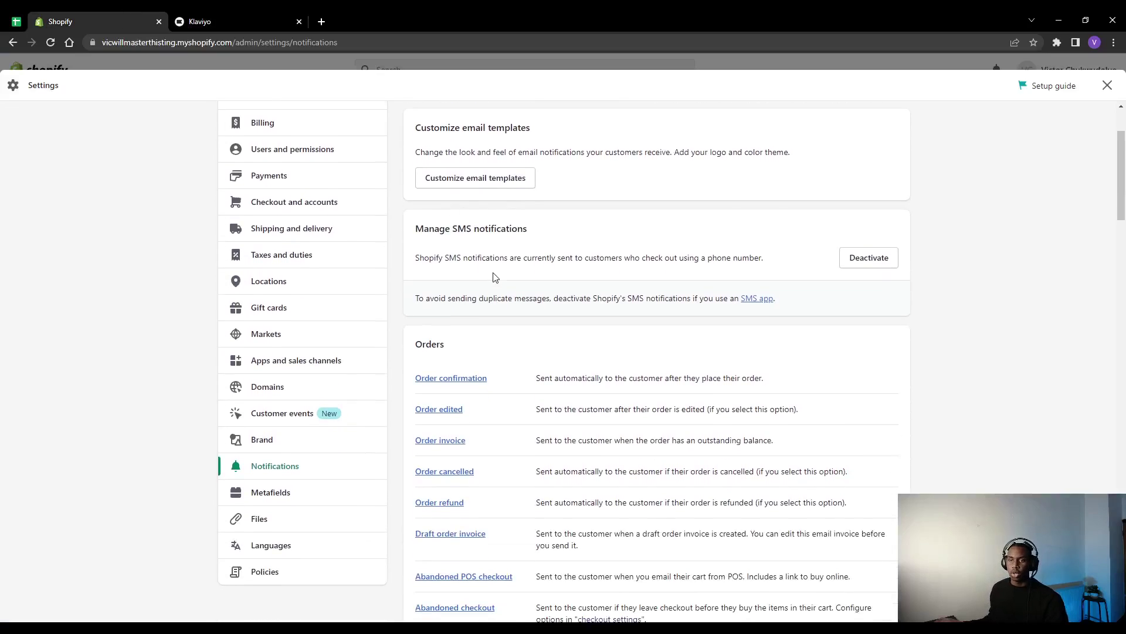
{"action": "left_click", "coordinate": [464, 262]}
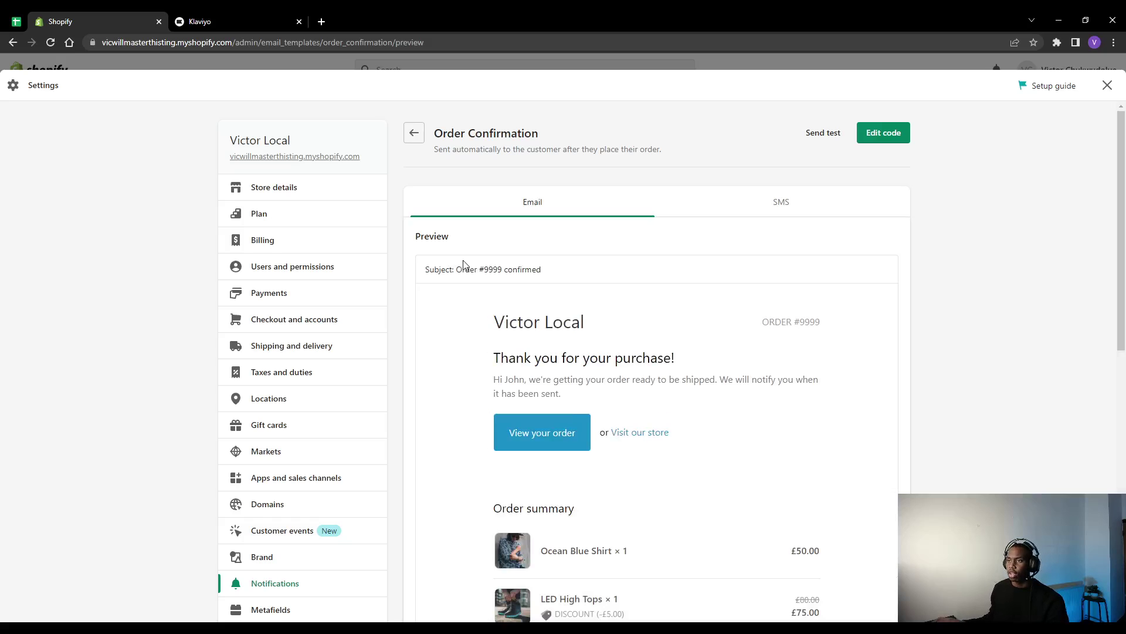
{"action": "left_click", "coordinate": [891, 133]}
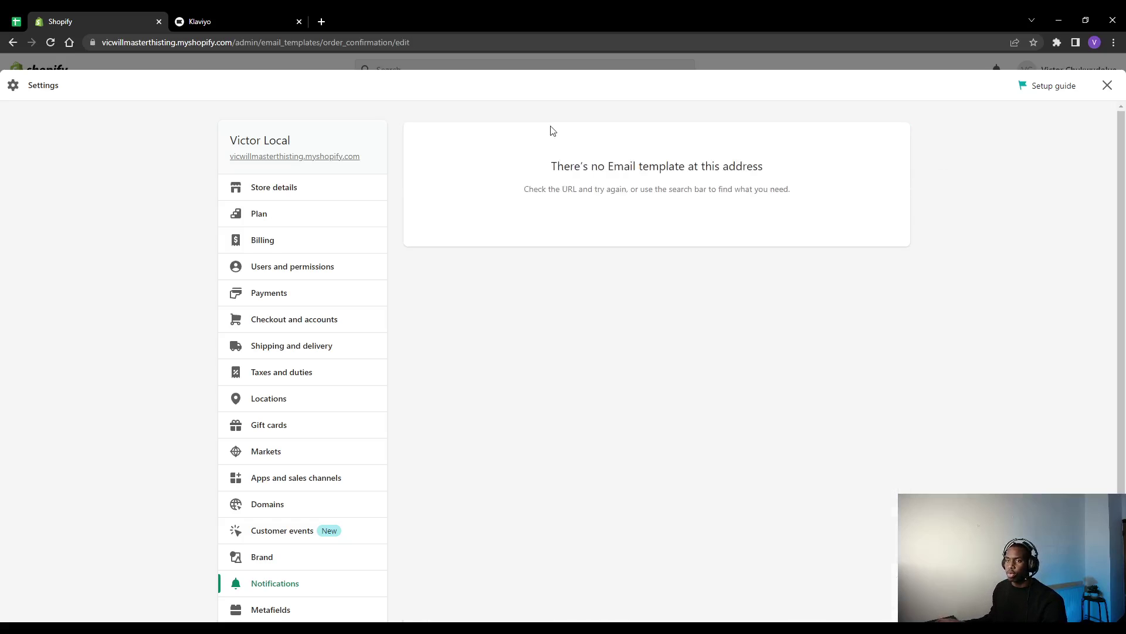
{"action": "scroll", "coordinate": [611, 282], "scroll_direction": "down", "scroll_amount": 3}
{"action": "left_click", "coordinate": [644, 221]}
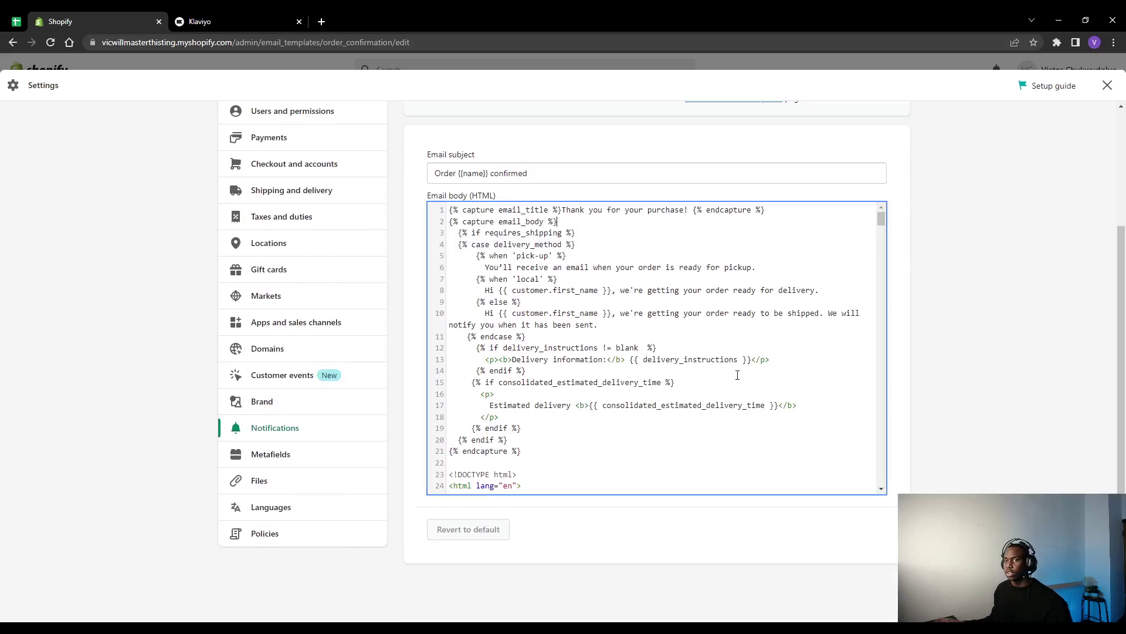
{"action": "key", "text": "ctrl+a"}
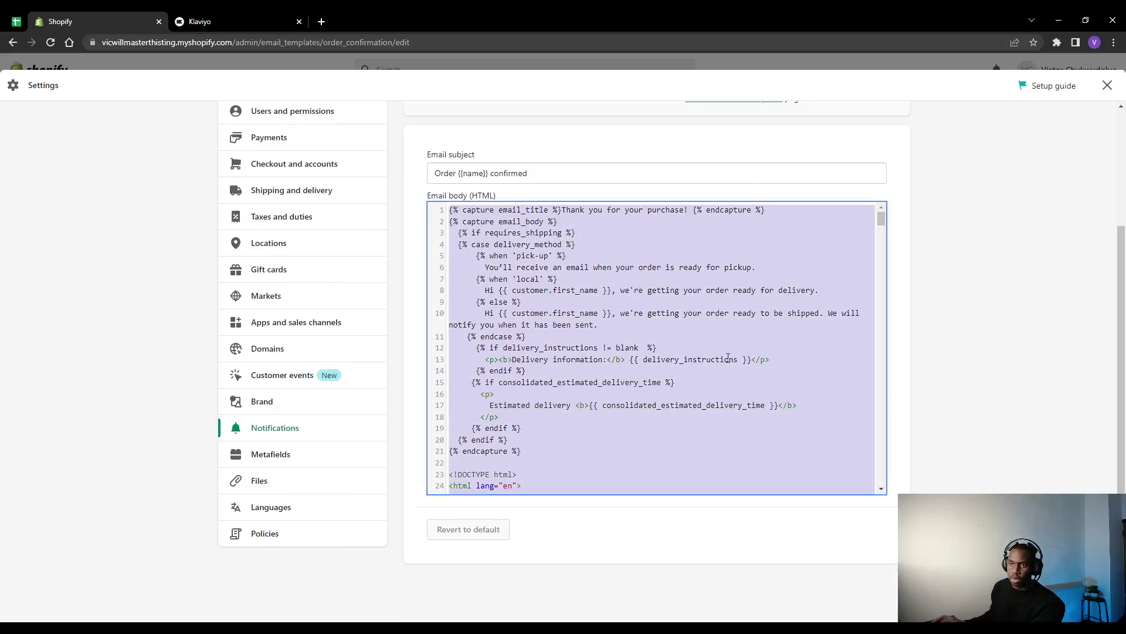
{"action": "key", "text": "BackSpace"}
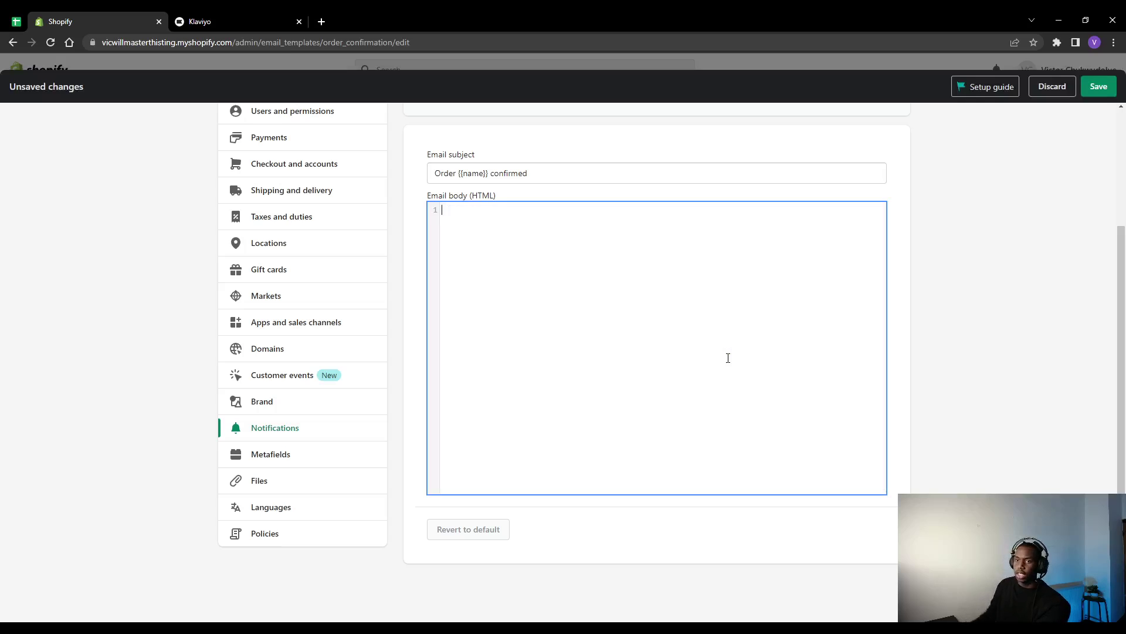
{"action": "key", "text": "ctrl+v"}
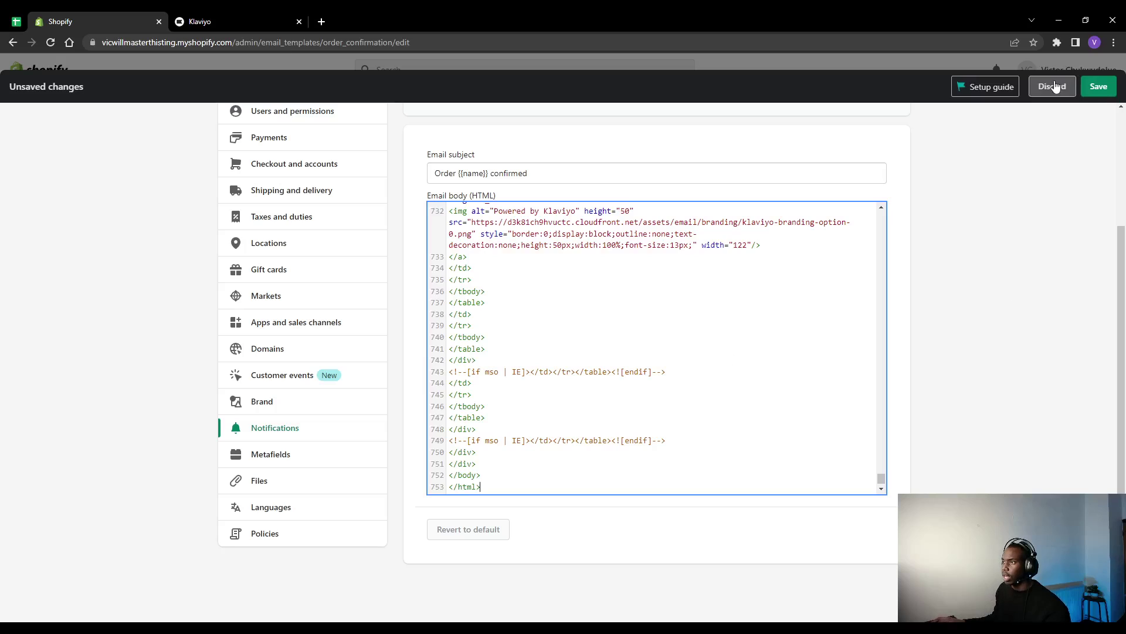
{"action": "left_click", "coordinate": [1099, 87]}
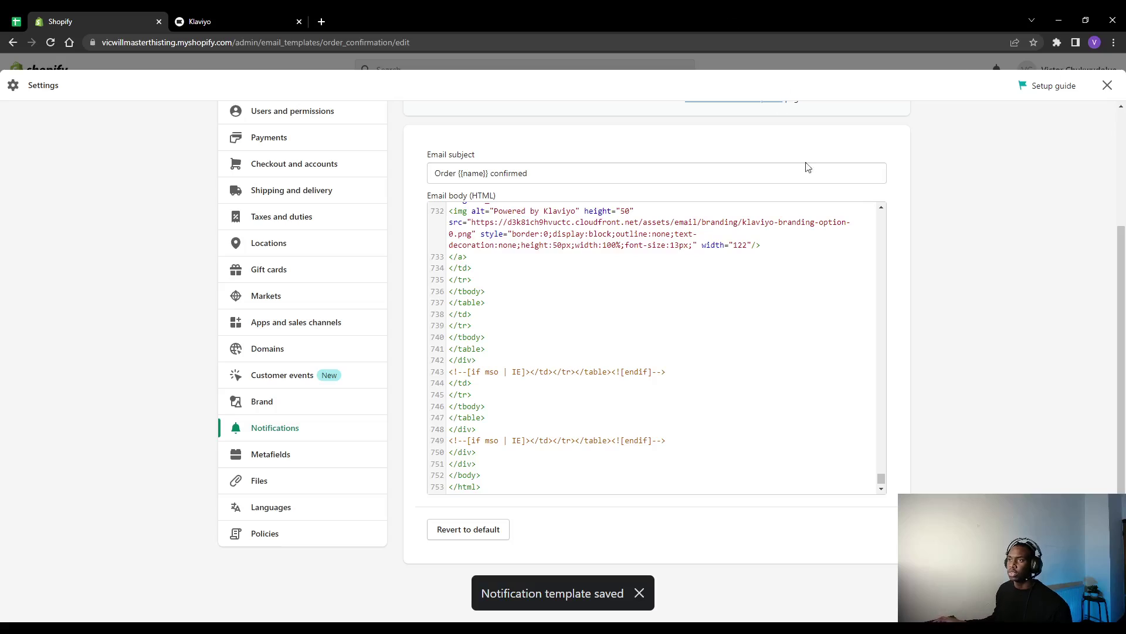
{"action": "scroll", "coordinate": [744, 206], "scroll_direction": "up", "scroll_amount": 5}
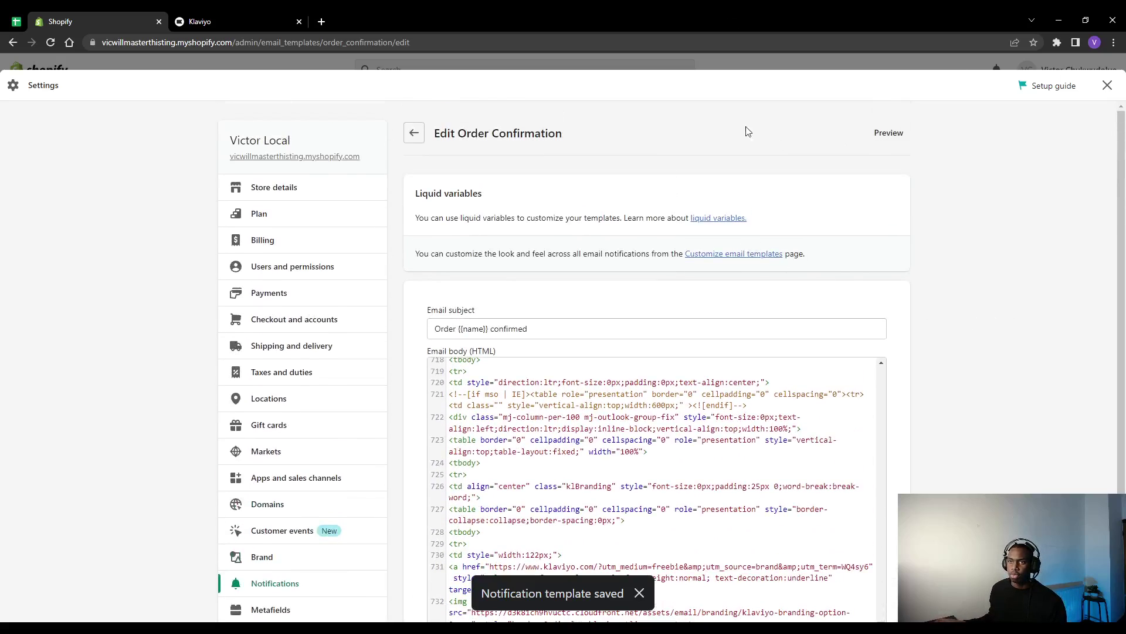
Step: Preview the Order Confirmation email now rendered in the Klaviyo design
{"action": "left_click", "coordinate": [903, 133]}
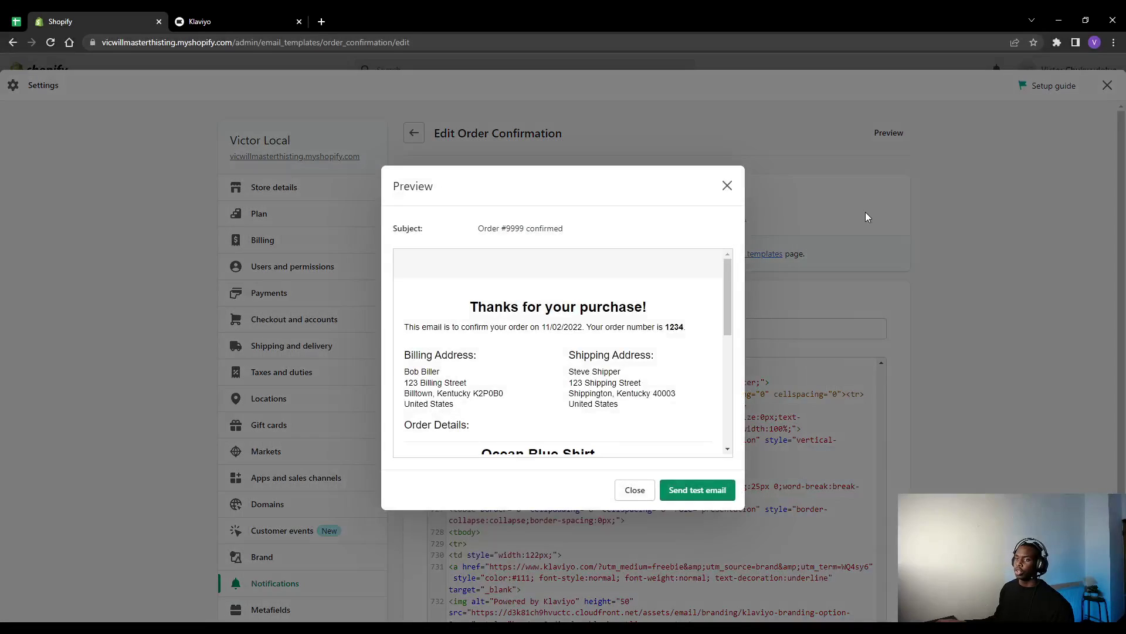